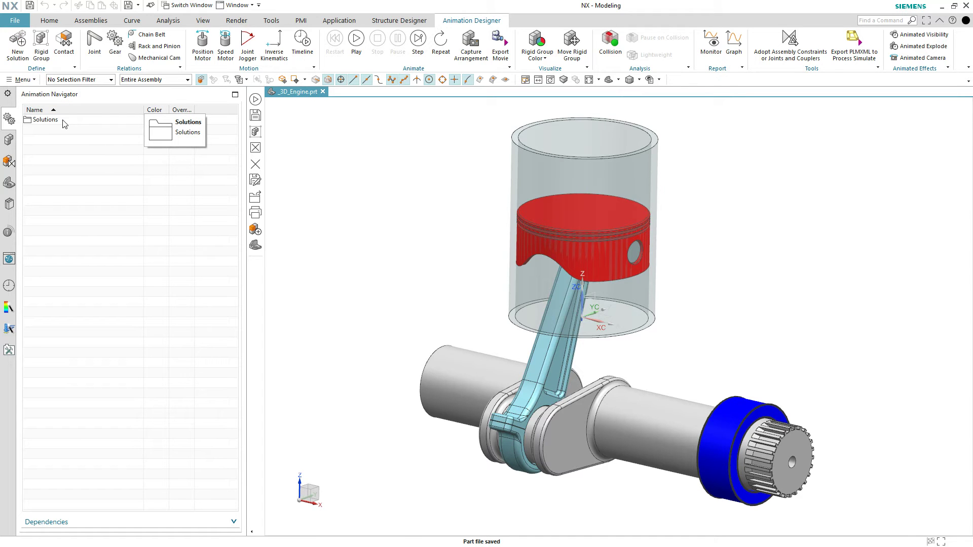
# Step: Create a rigid group containing only the crankshaft
pyautogui.click(42, 51)
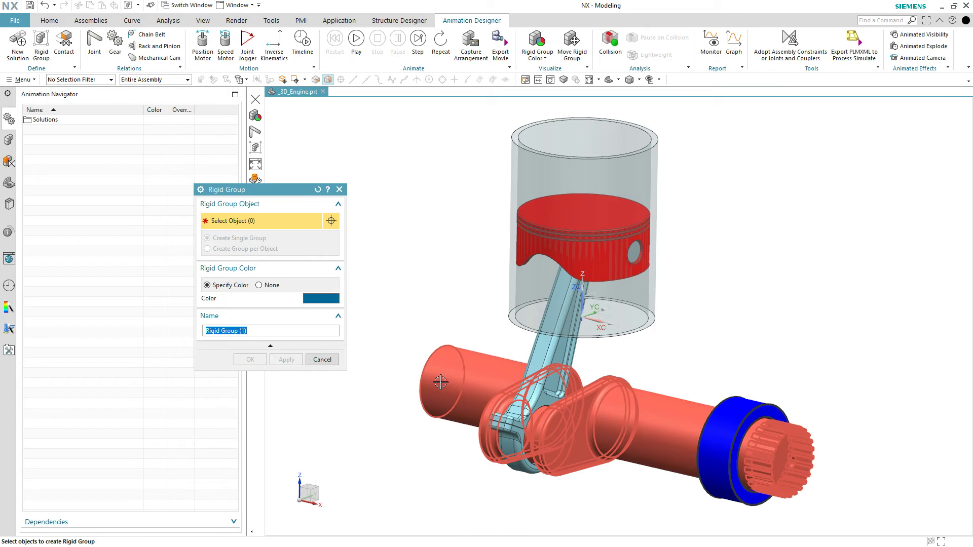
pyautogui.click(471, 388)
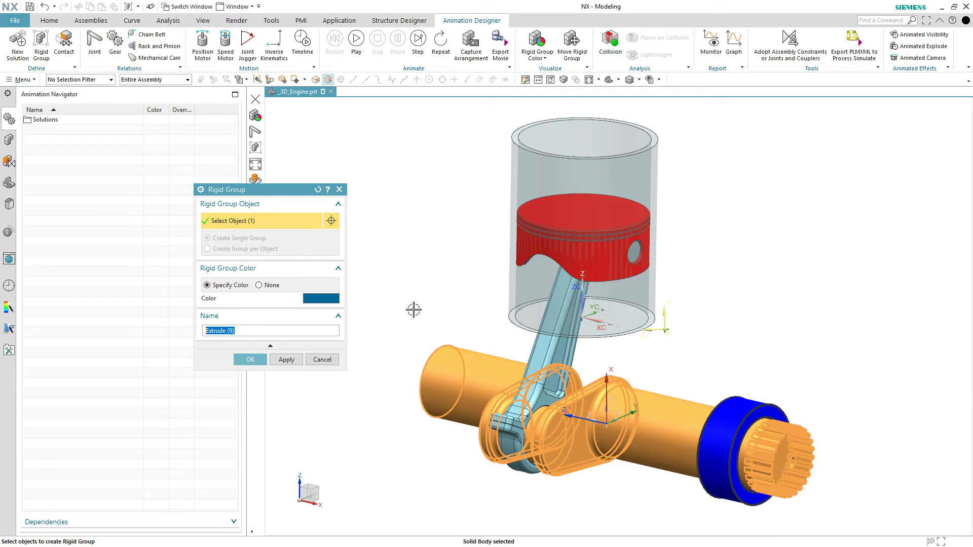
pyautogui.click(287, 364)
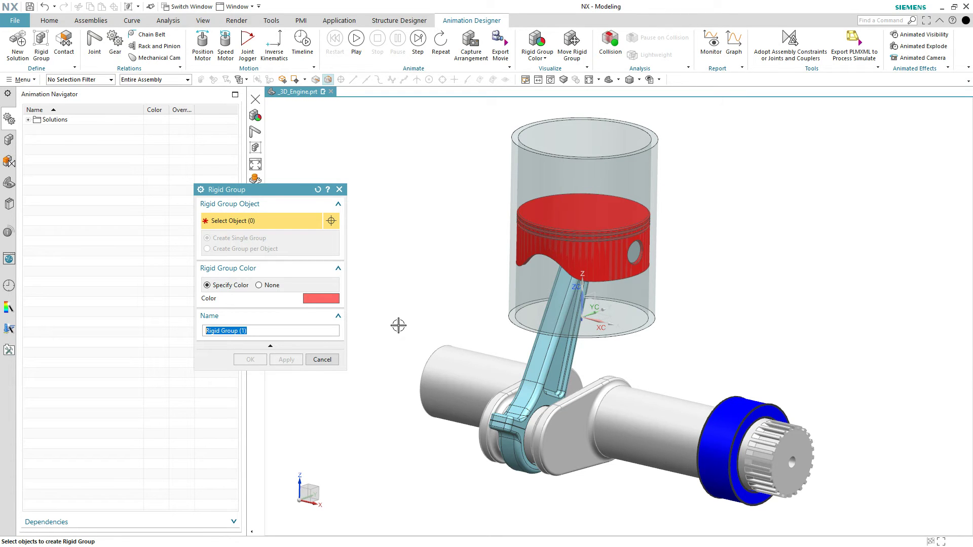
# Step: Create a second rigid group from the connecting rod, its cap and the piston pin
pyautogui.click(539, 355)
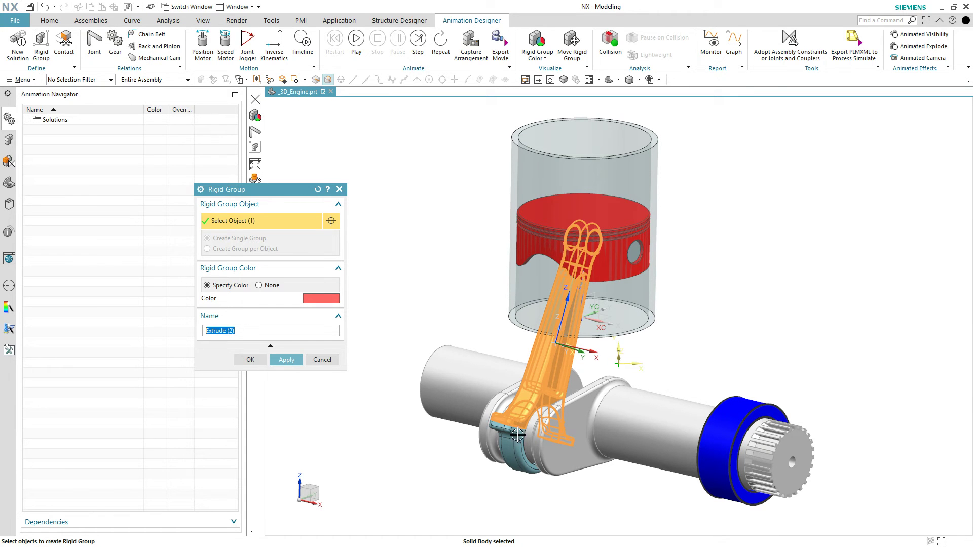
pyautogui.click(513, 450)
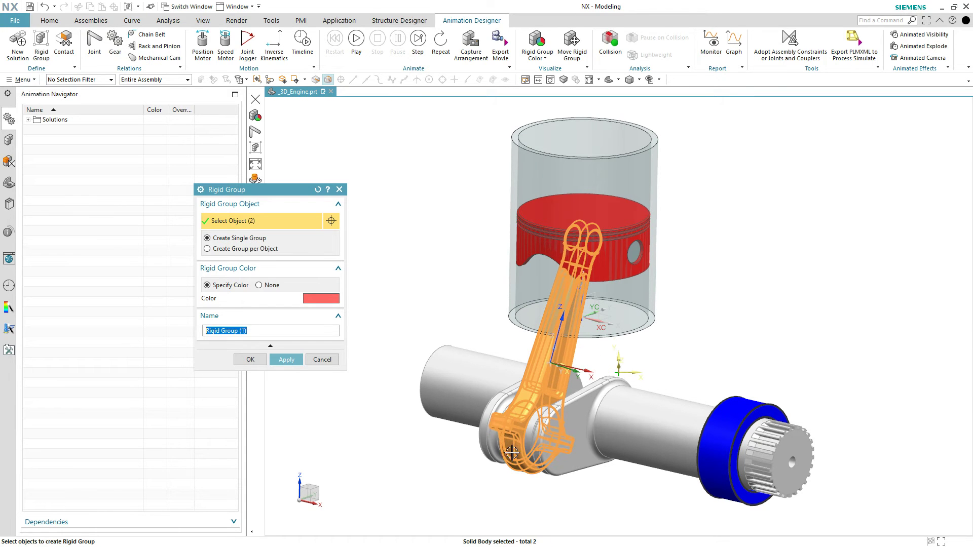
pyautogui.click(634, 252)
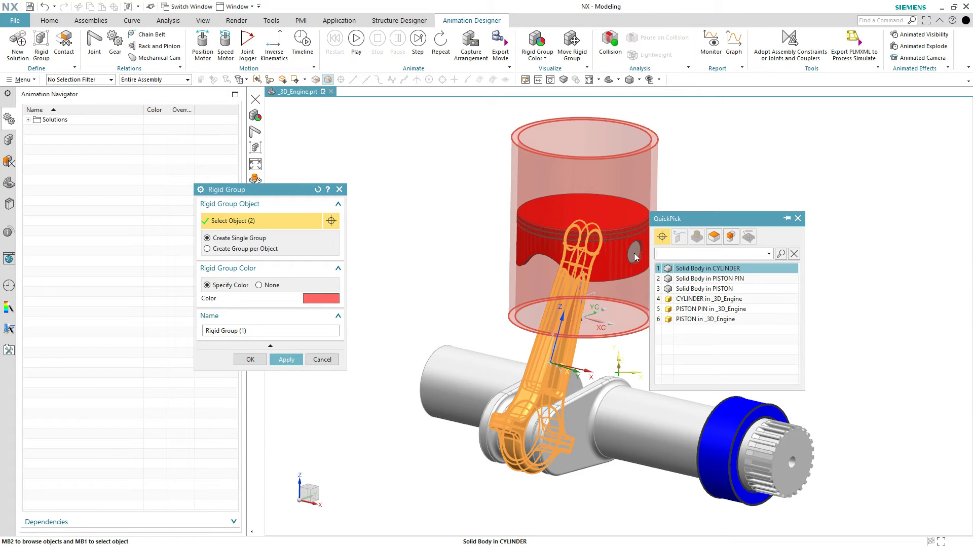
pyautogui.click(684, 278)
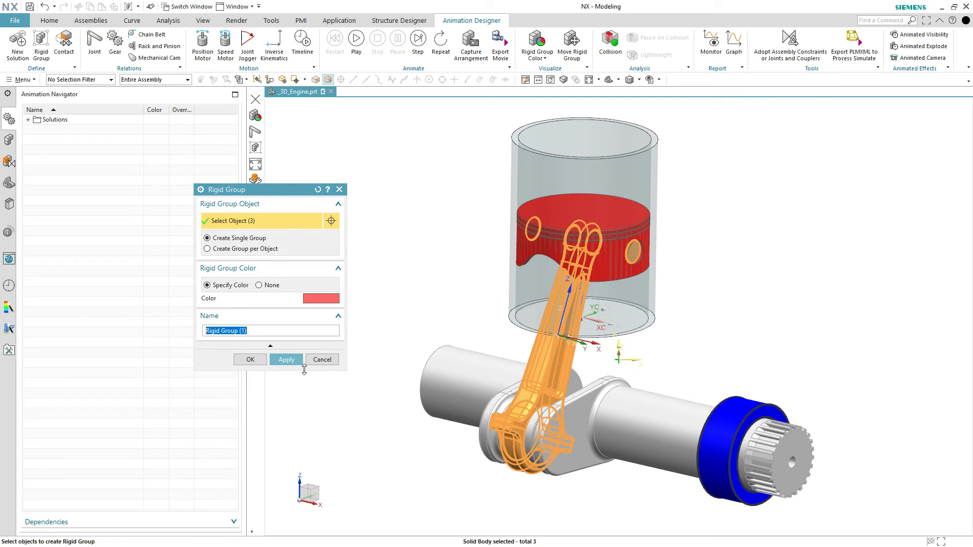
pyautogui.click(286, 359)
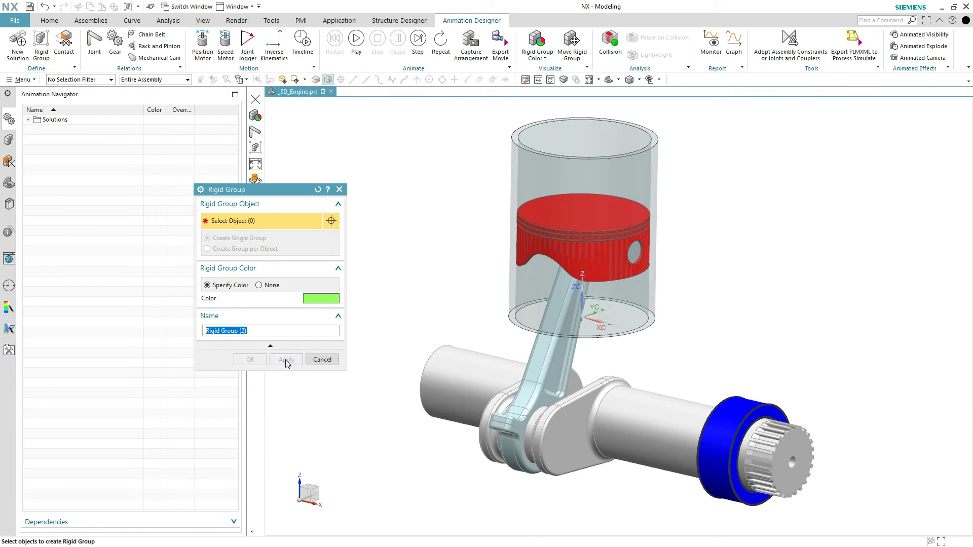
# Step: Create a rigid group containing only the piston
pyautogui.click(556, 242)
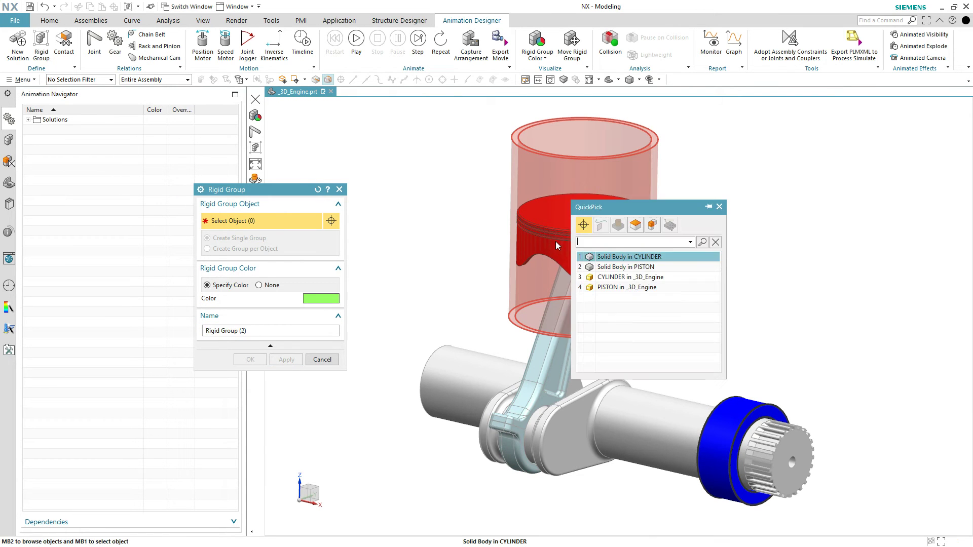
pyautogui.click(601, 267)
pyautogui.click(286, 360)
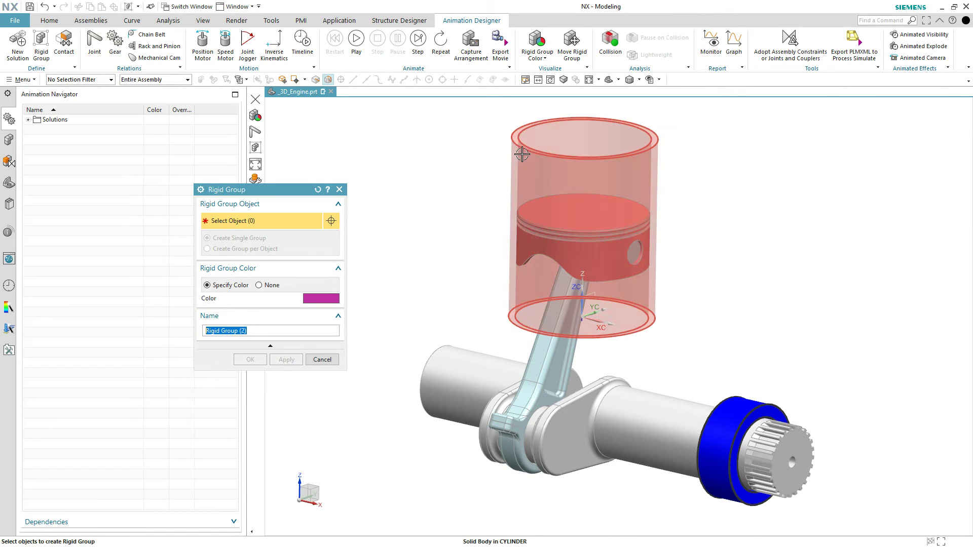
# Step: Group the cylinder and bearing into one rigid group and close the dialog
pyautogui.click(522, 154)
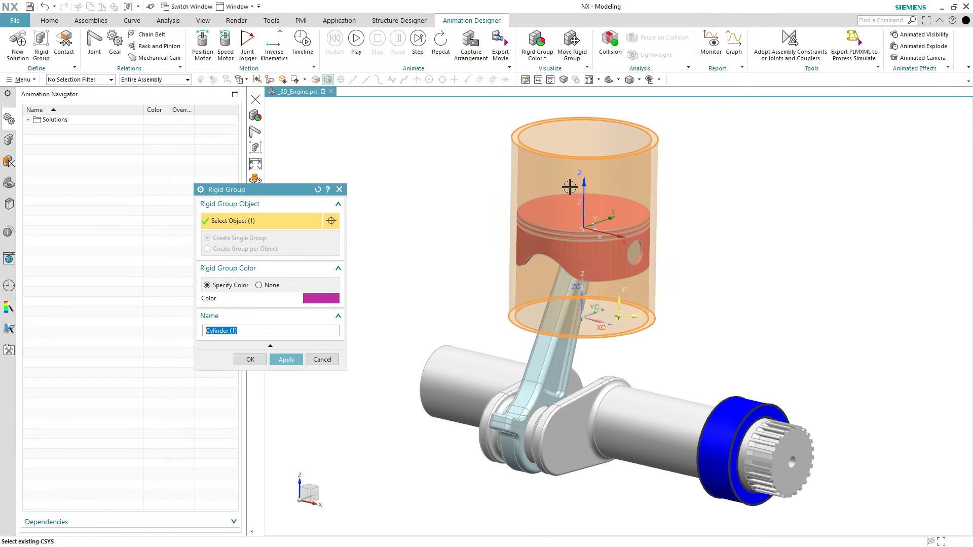
pyautogui.click(744, 408)
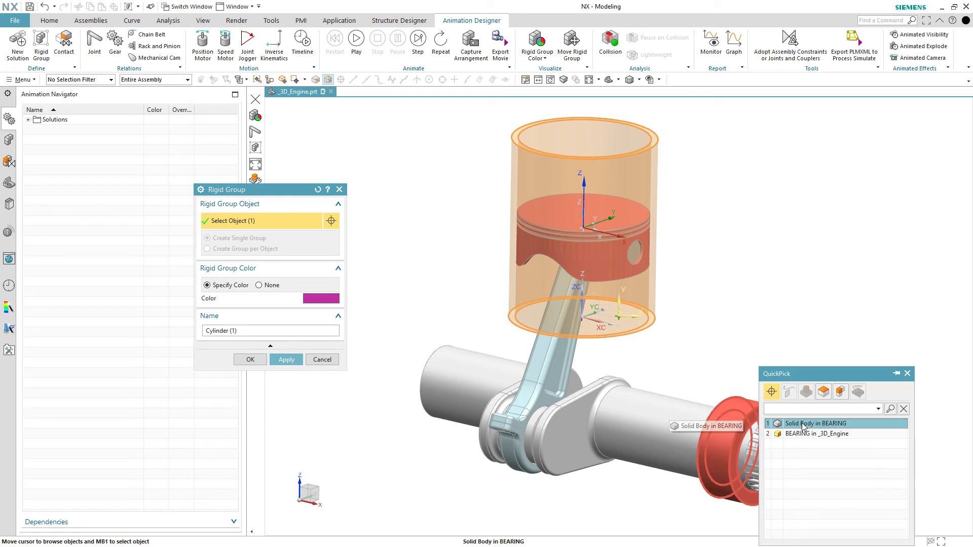
pyautogui.click(802, 425)
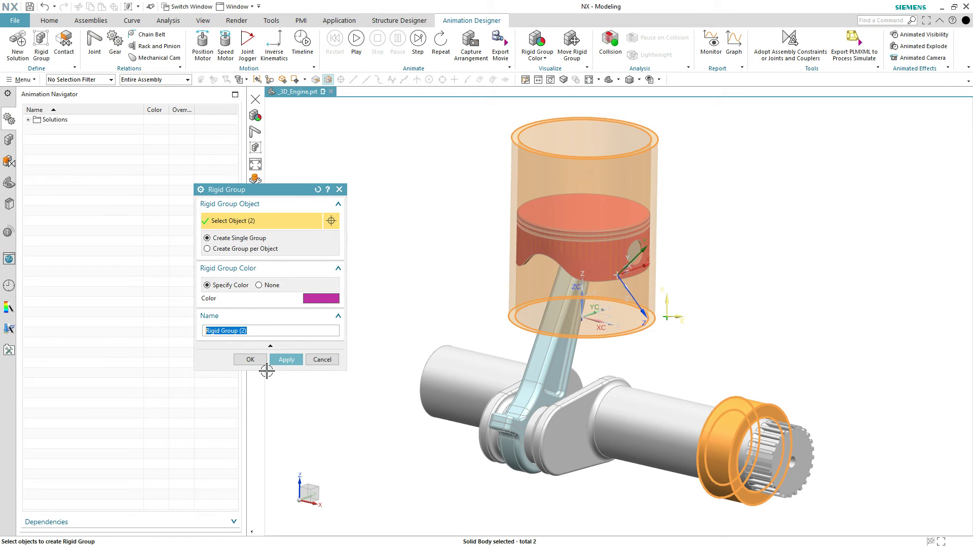
pyautogui.click(251, 359)
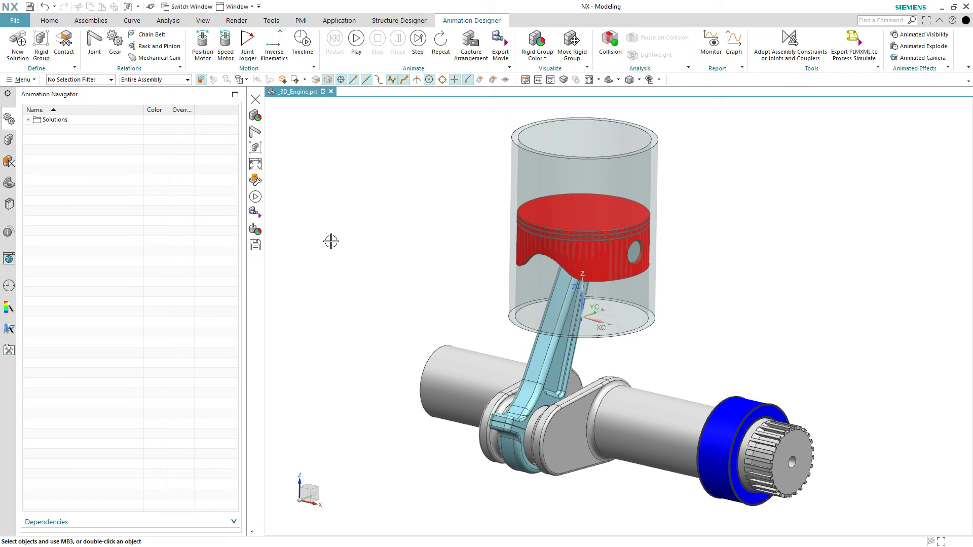
# Step: Expand Solution1's rigid groups and check Extrude (9), Rigid Group (1), Extrude (2), Rigid Group (2)
pyautogui.click(28, 120)
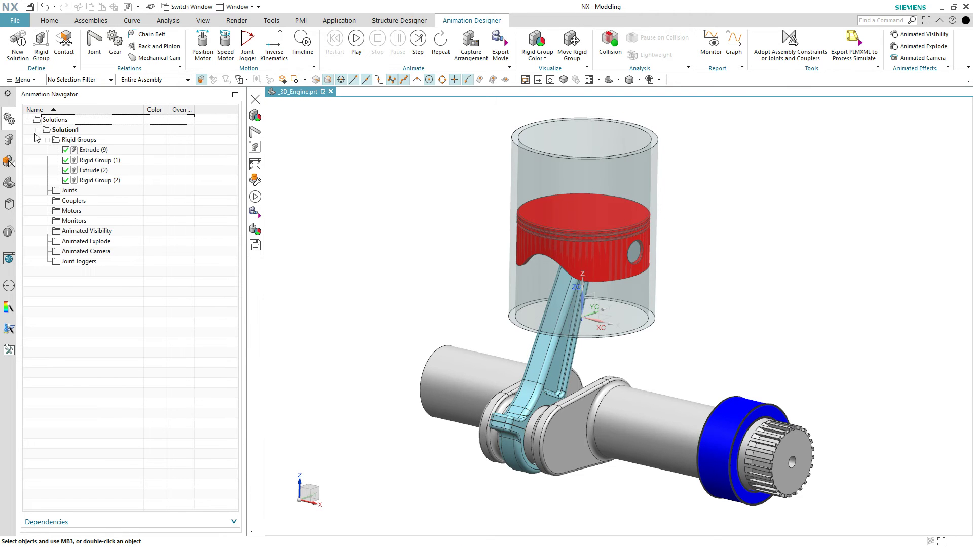
pyautogui.click(89, 151)
pyautogui.click(93, 160)
pyautogui.click(94, 170)
pyautogui.click(95, 180)
pyautogui.click(91, 150)
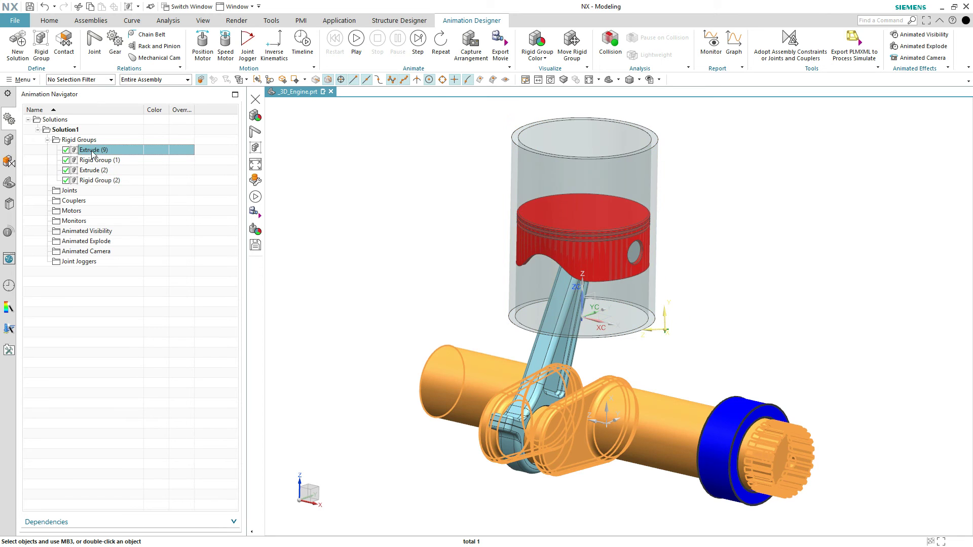
# Step: Colour every part by its rigid group and orbit to inspect the colours
pyautogui.click(533, 42)
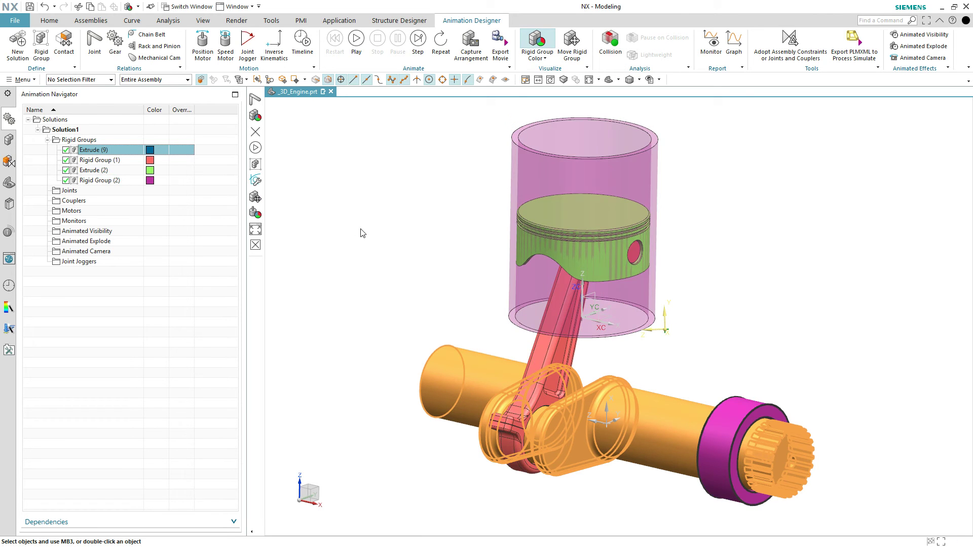
pyautogui.press('Escape')
pyautogui.moveTo(335, 231)
pyautogui.mouseDown(button='middle')
pyautogui.moveTo(311, 237)
pyautogui.moveTo(344, 219)
pyautogui.moveTo(335, 231)
pyautogui.moveTo(330, 222)
pyautogui.moveTo(336, 229)
pyautogui.mouseUp(button='middle')
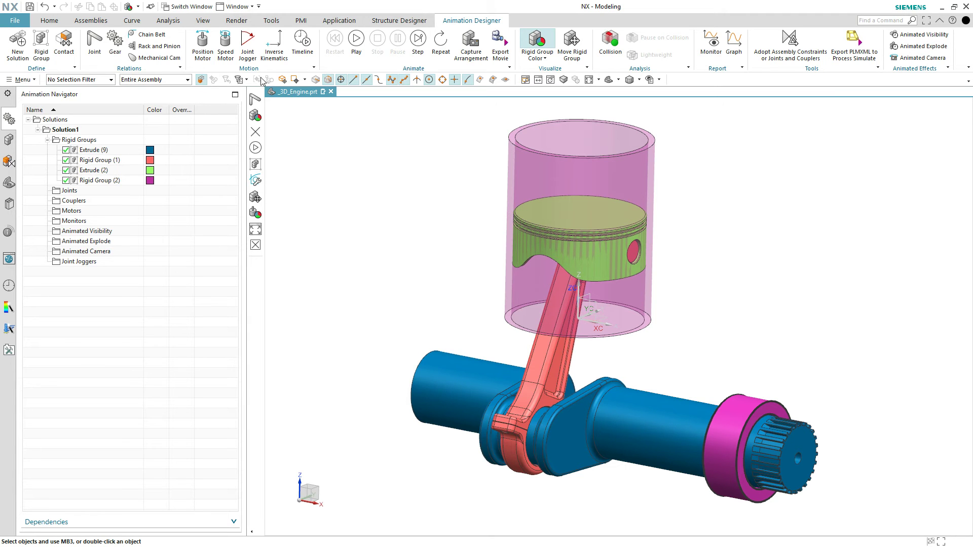
# Step: Anchor Rigid Group (2), the cylinder and bearing, with Fixed Joint (1)
pyautogui.click(93, 43)
pyautogui.click(248, 212)
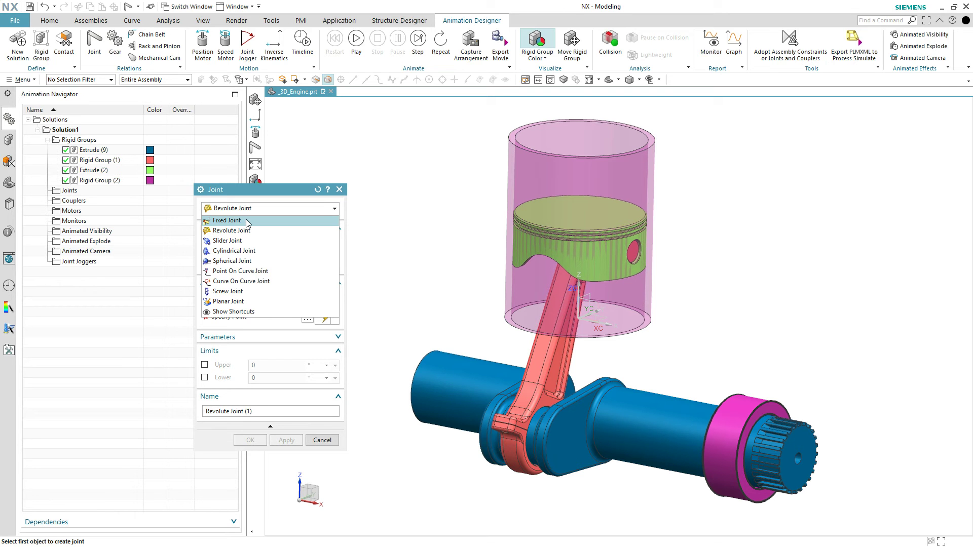
pyautogui.click(257, 220)
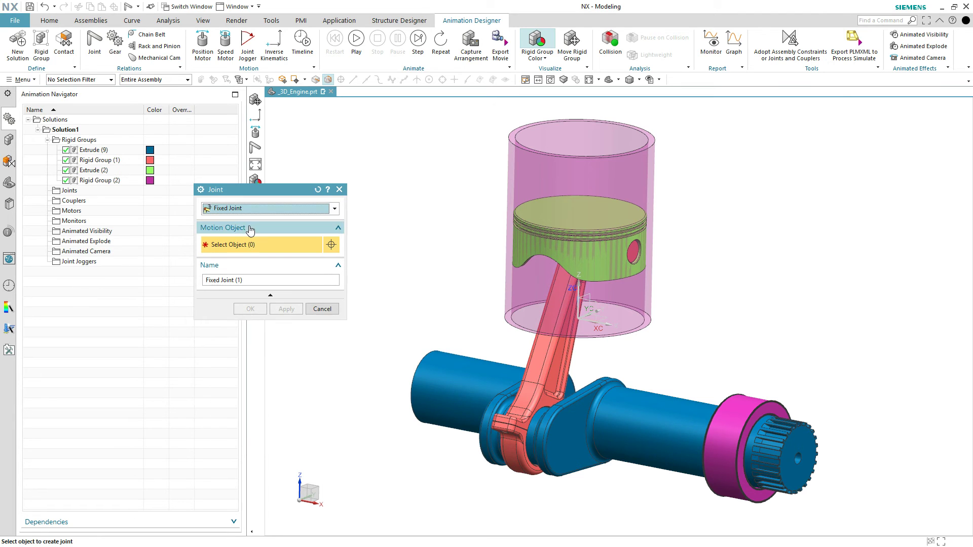
pyautogui.click(523, 165)
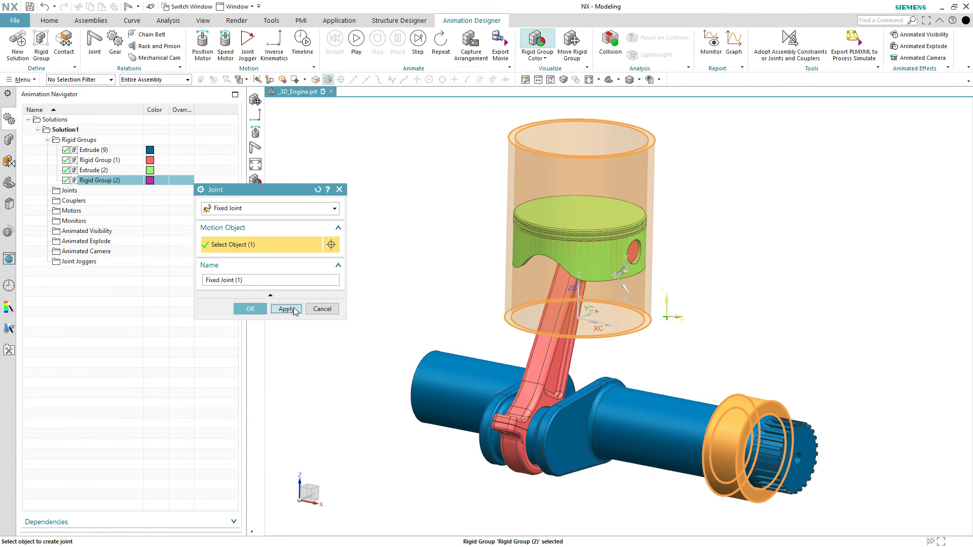
pyautogui.click(289, 308)
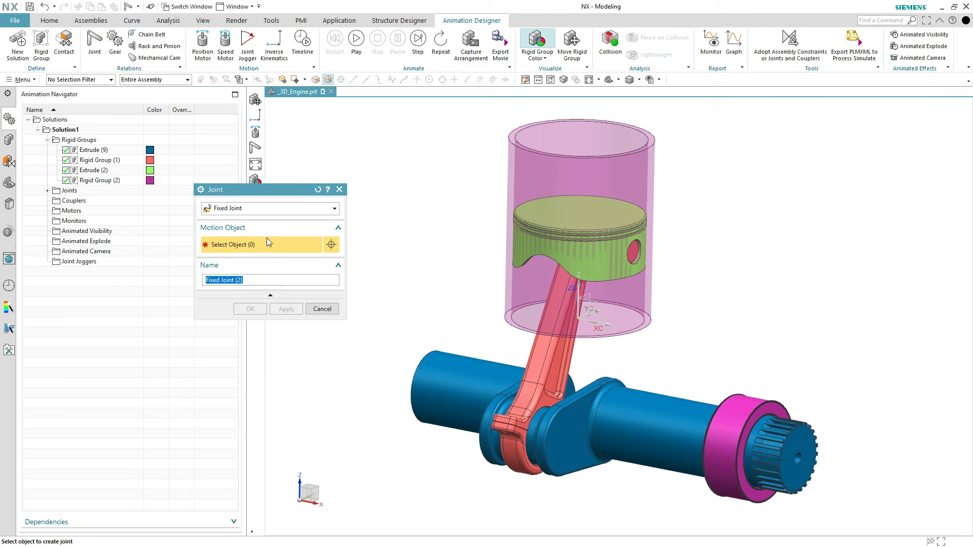
pyautogui.click(251, 208)
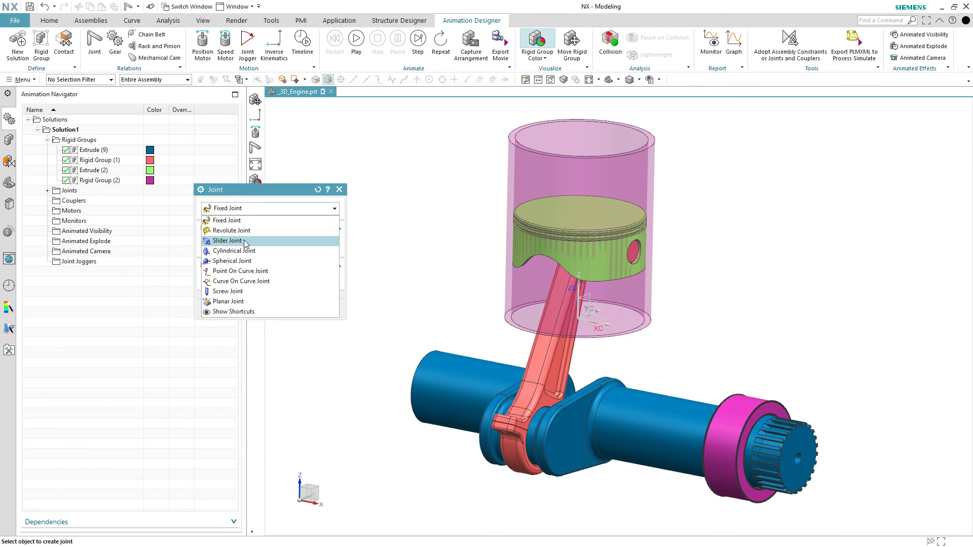
# Step: Create Slider Joint (1) between Extrude (2) and the cylinder group along the cylinder's axis
pyautogui.click(238, 241)
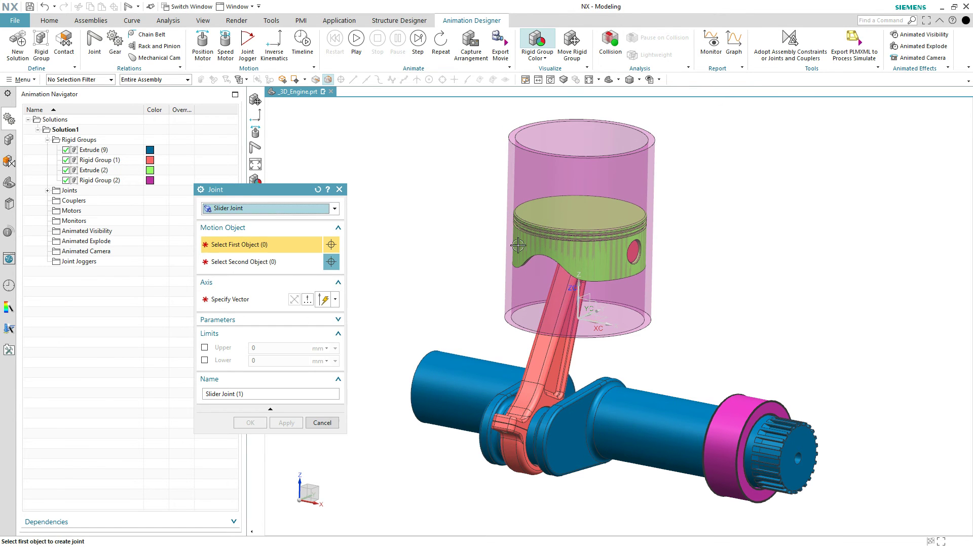
pyautogui.click(571, 252)
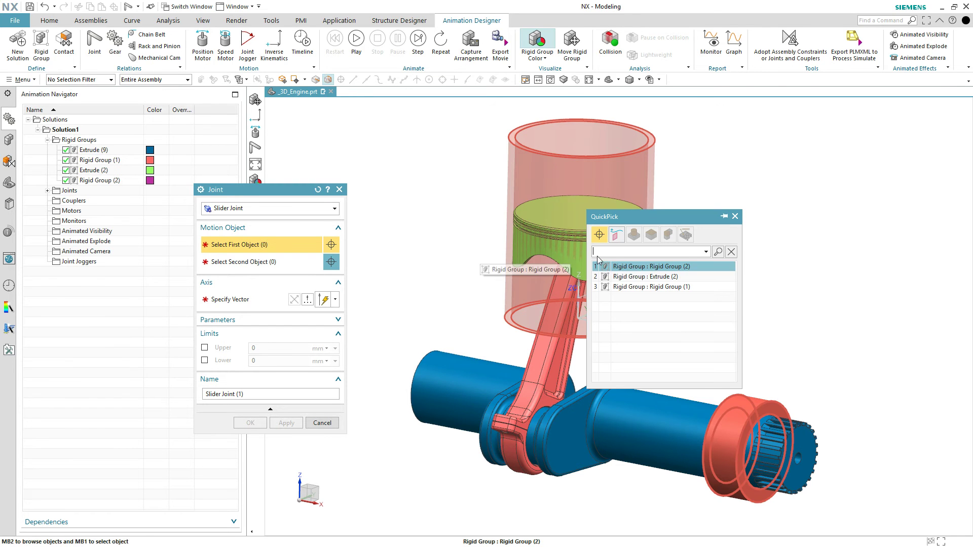
pyautogui.click(631, 278)
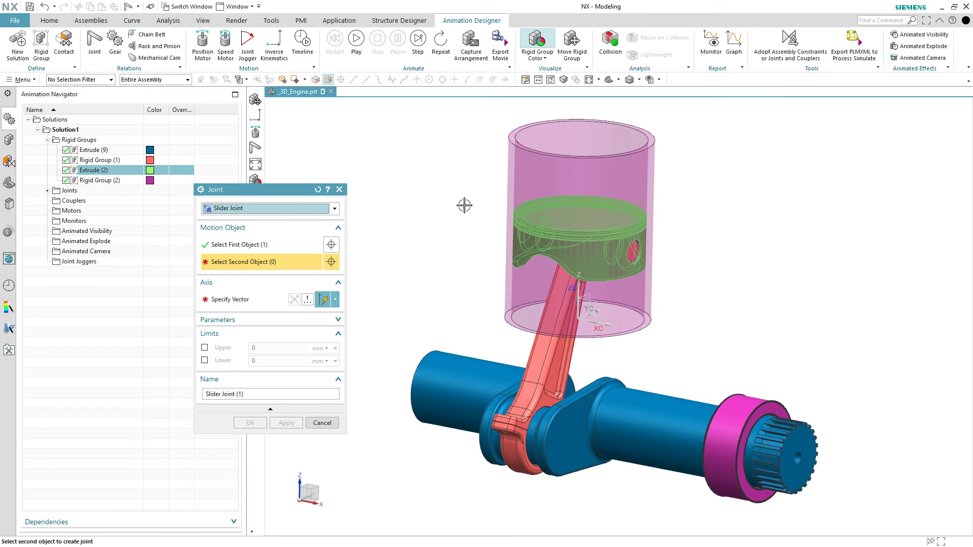
pyautogui.click(522, 174)
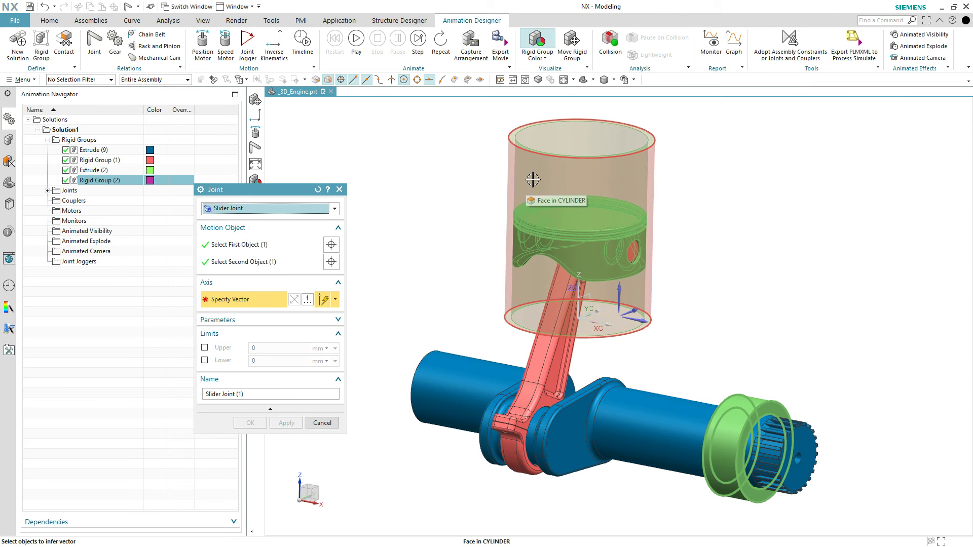
pyautogui.click(570, 186)
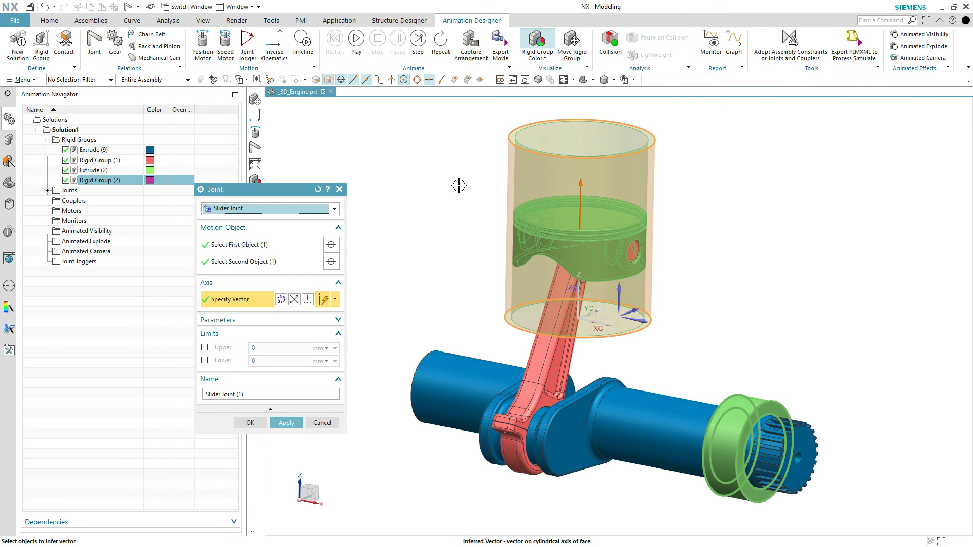
pyautogui.moveTo(409, 167); pyautogui.dragTo(426, 178, button='middle')
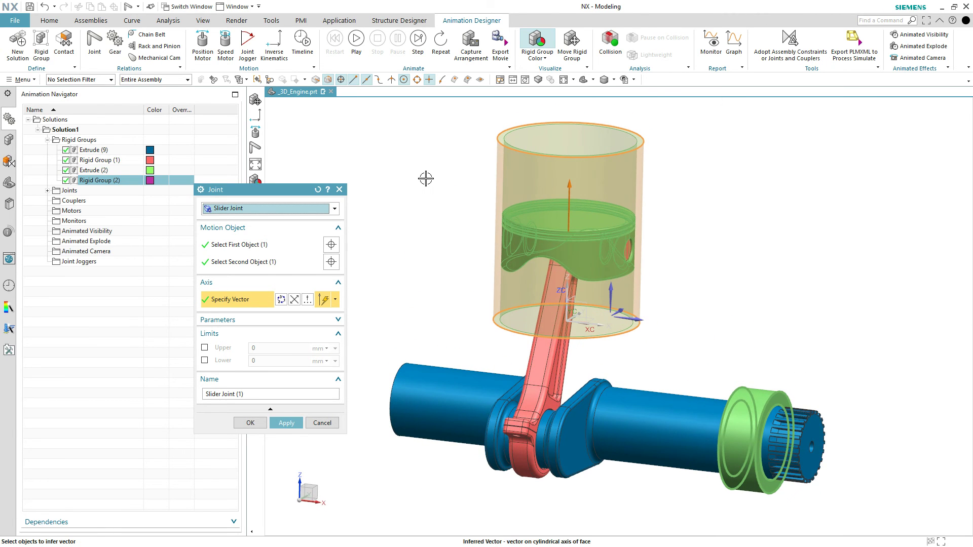
pyautogui.click(284, 424)
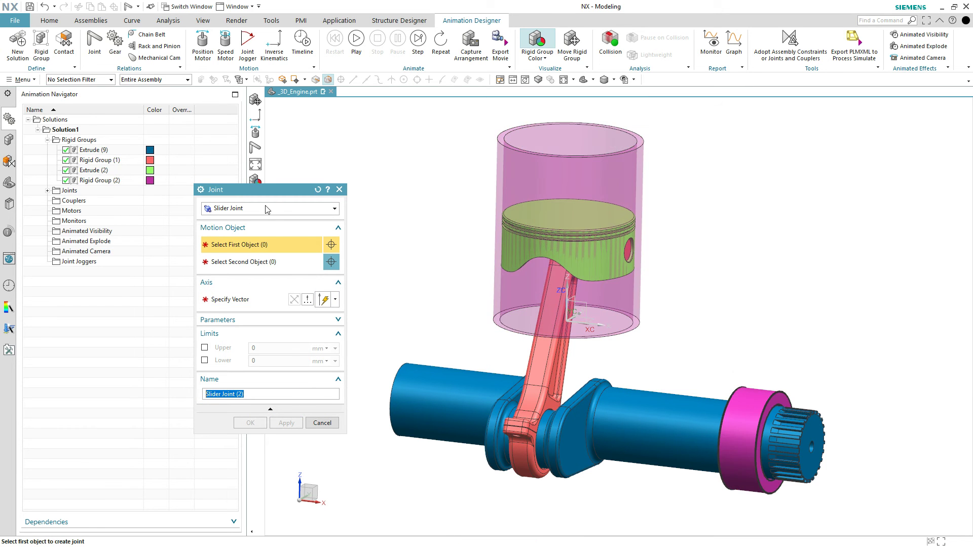
pyautogui.click(260, 208)
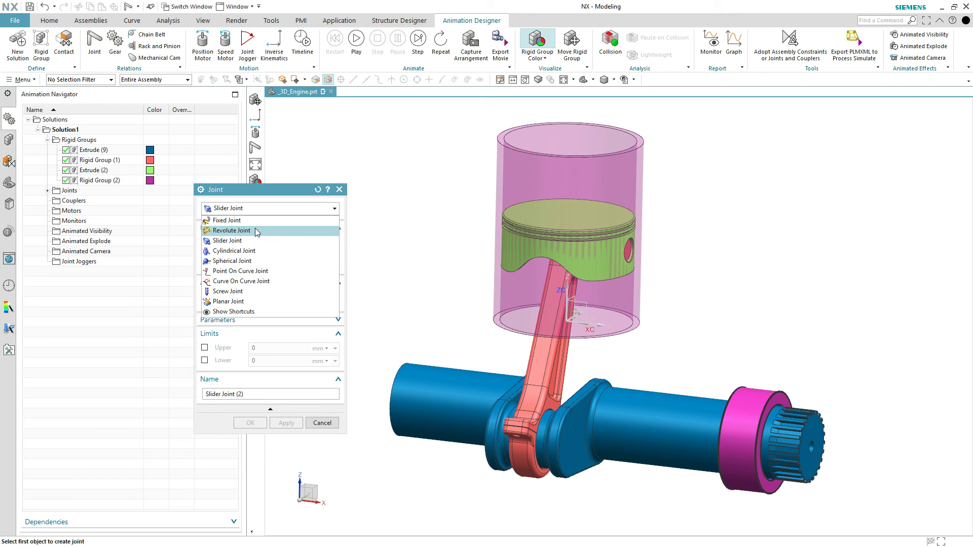
# Step: Switch the joint type to Revolute Joint and orbit the engine to reach the piston
pyautogui.click(232, 231)
pyautogui.scroll(3, 634, 252)
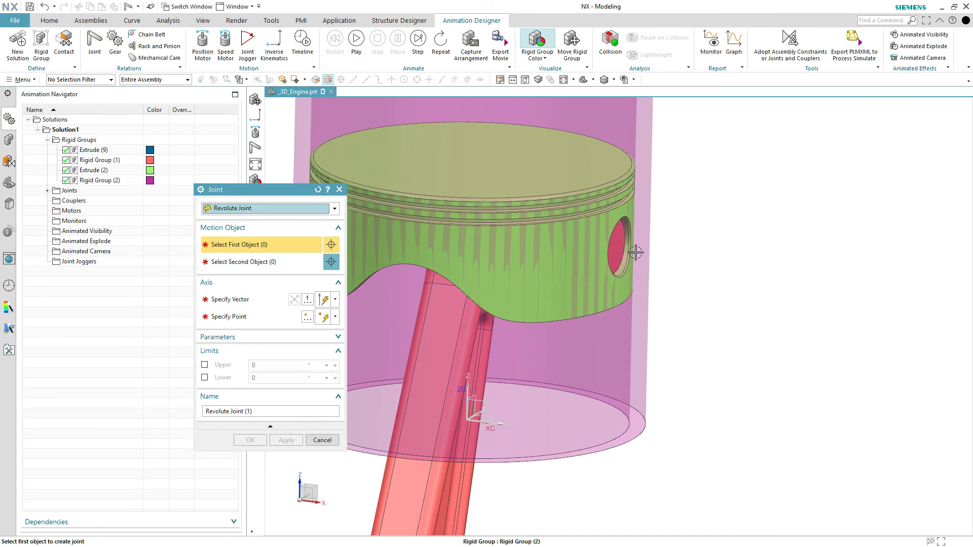
pyautogui.scroll(-5, 636, 252)
pyautogui.moveTo(691, 345); pyautogui.dragTo(720, 242, button='middle')
pyautogui.scroll(8, 657, 315)
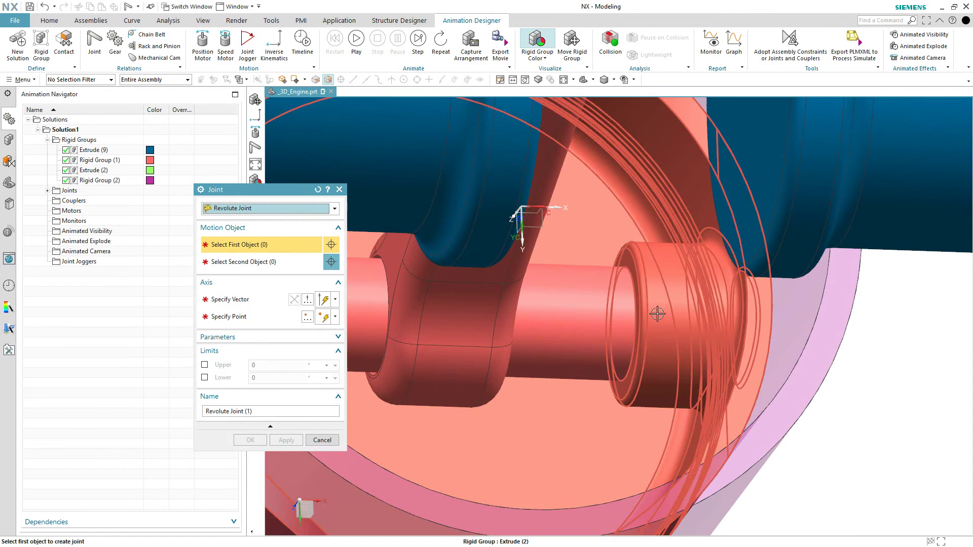
# Step: Create Revolute Joint (1) between piston and connecting rod about the piston pin axis
pyautogui.click(658, 314)
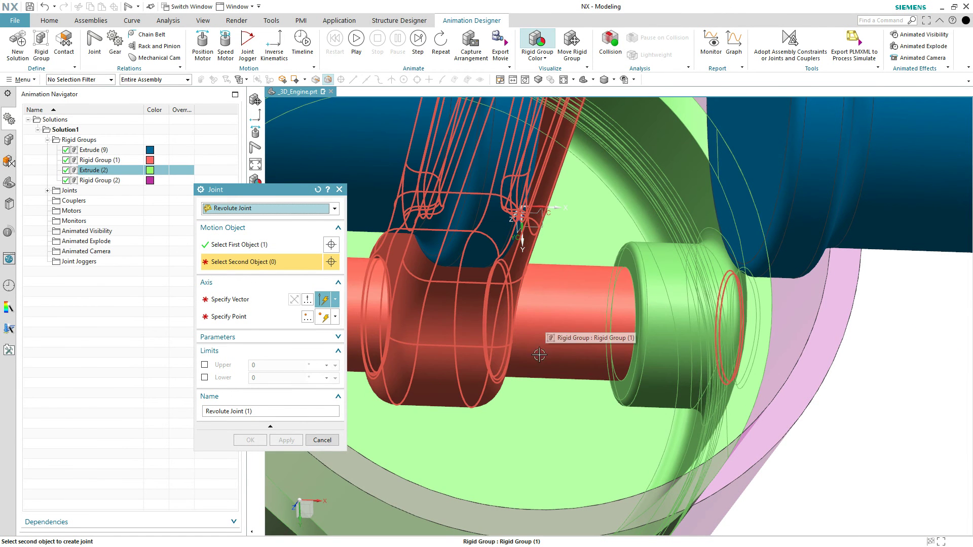
pyautogui.click(551, 328)
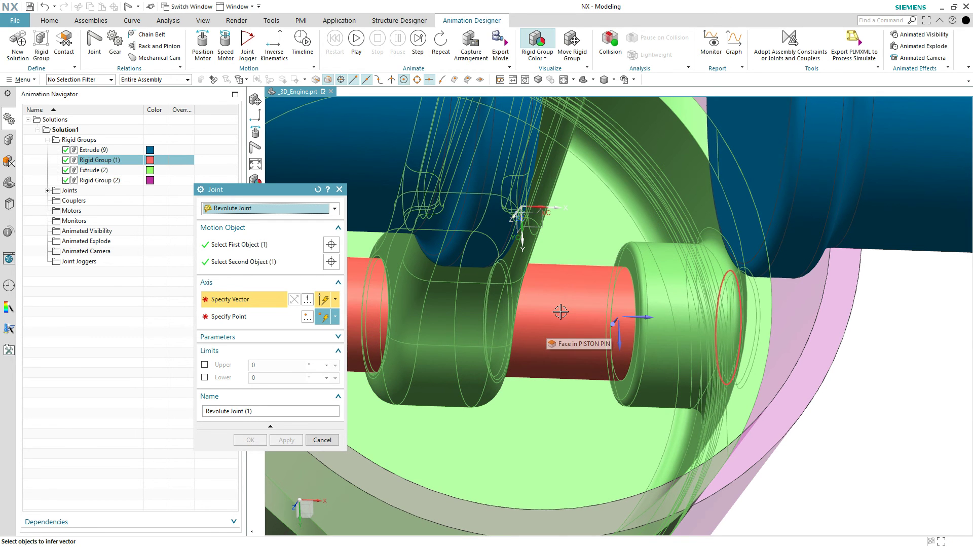
pyautogui.click(561, 312)
pyautogui.scroll(-5, 498, 334)
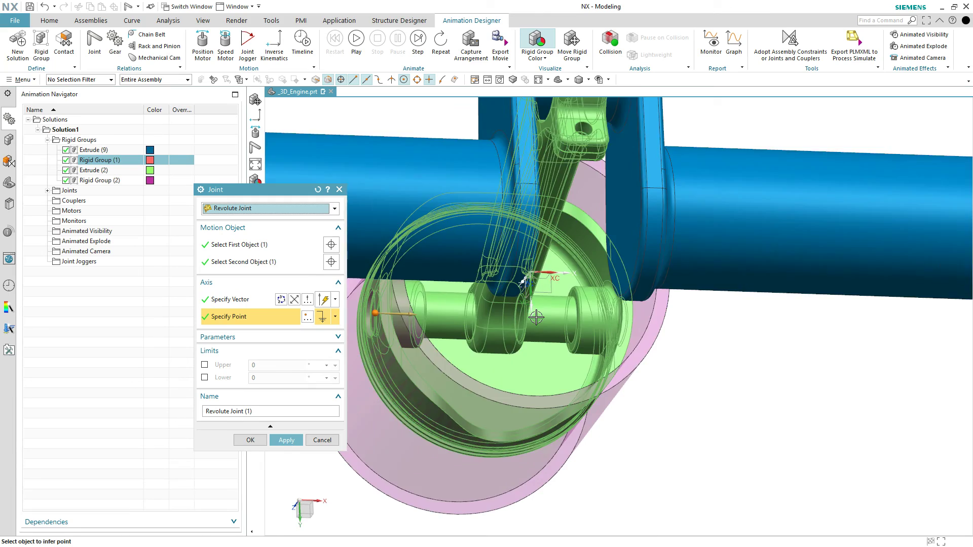
pyautogui.moveTo(500, 415); pyautogui.dragTo(502, 299, button='middle')
pyautogui.scroll(-2, 443, 201)
pyautogui.scroll(2, 440, 158)
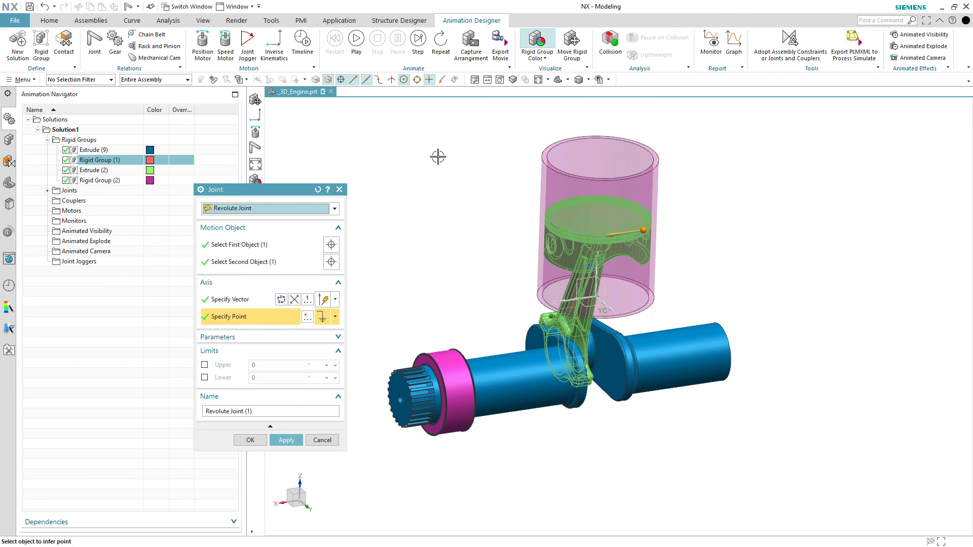
pyautogui.click(286, 441)
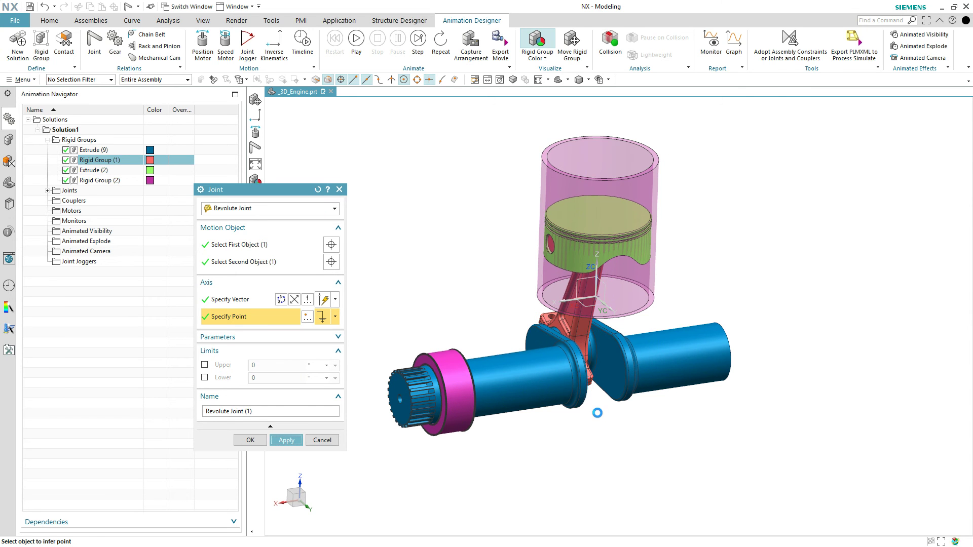
# Step: Create Revolute Joint (2) between connecting rod and crankshaft using the Face in CRANK SHAFT axis
pyautogui.scroll(5, 583, 354)
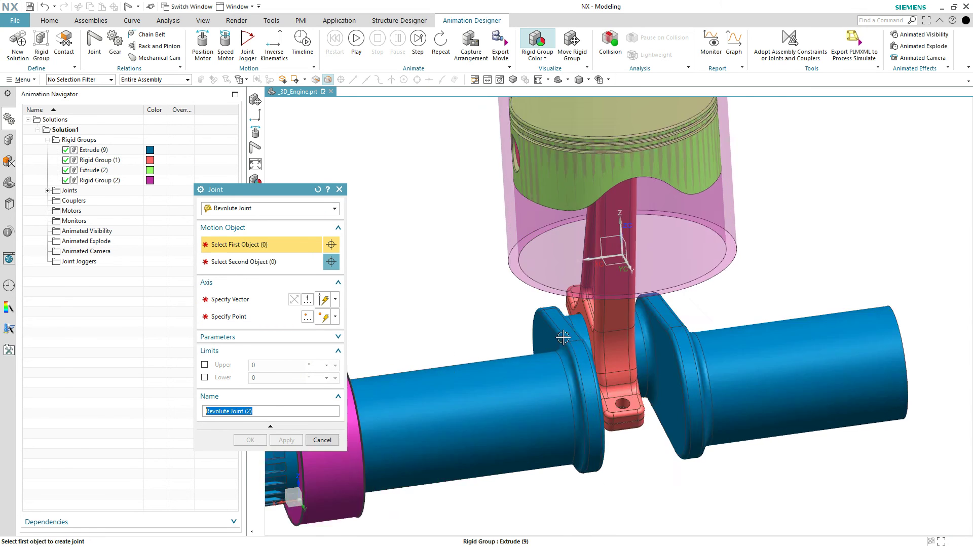
pyautogui.scroll(2, 584, 325)
pyautogui.scroll(2, 552, 231)
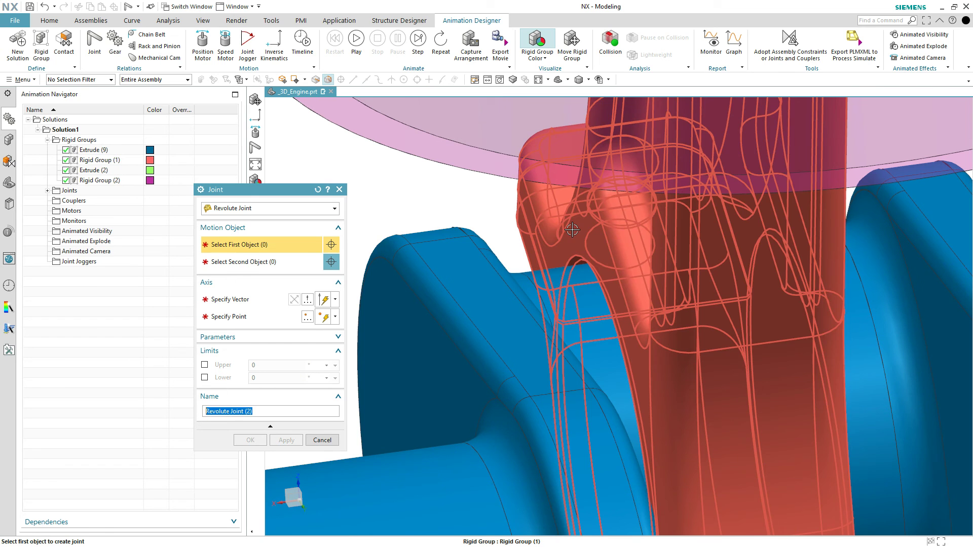
pyautogui.click(584, 231)
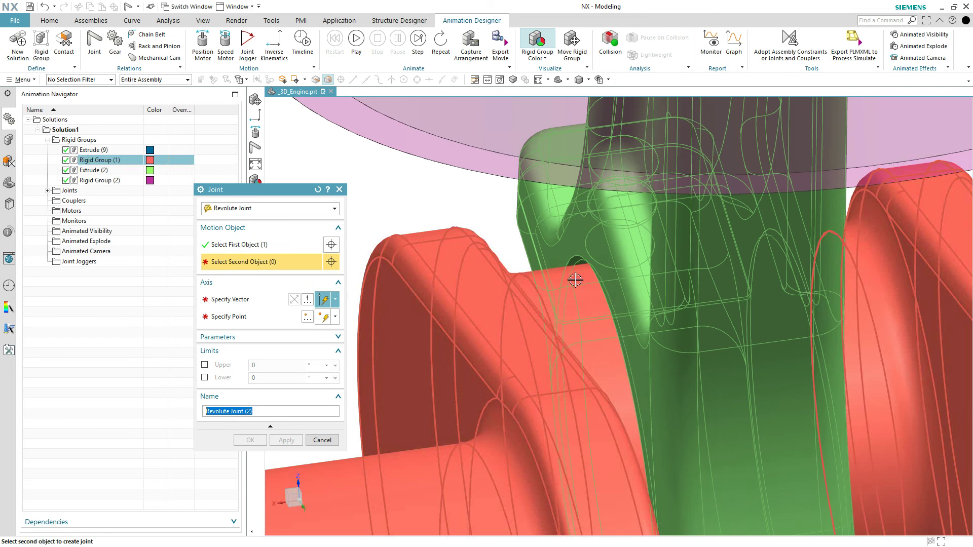
pyautogui.click(575, 282)
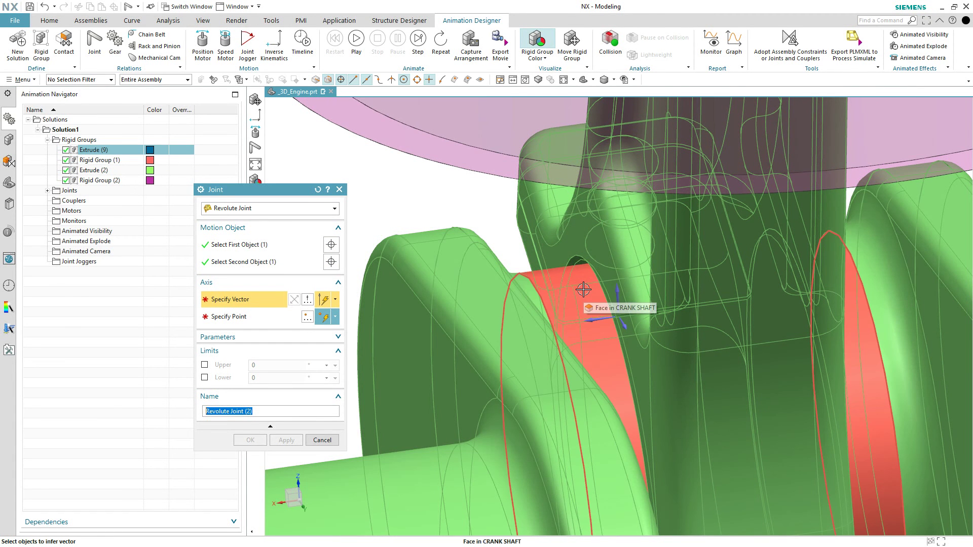
pyautogui.click(583, 291)
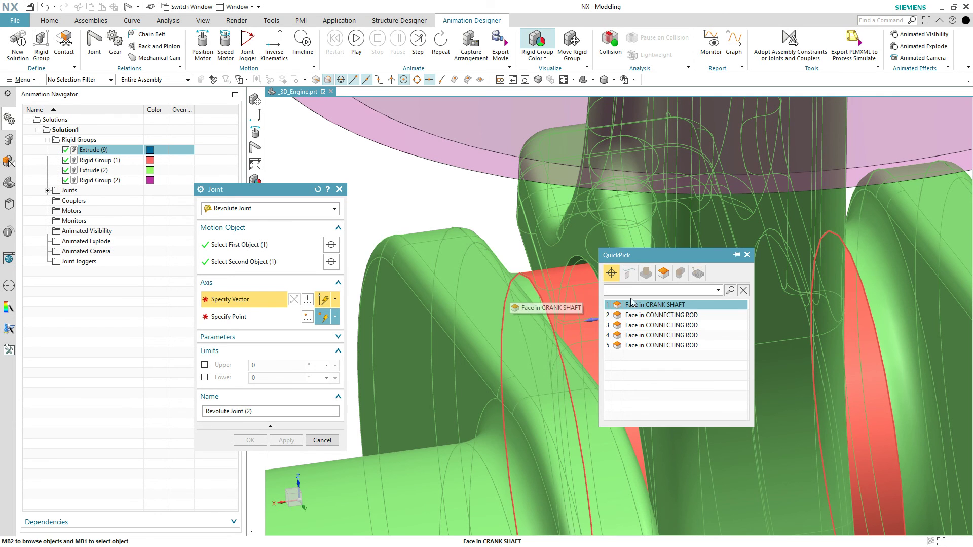
pyautogui.click(645, 305)
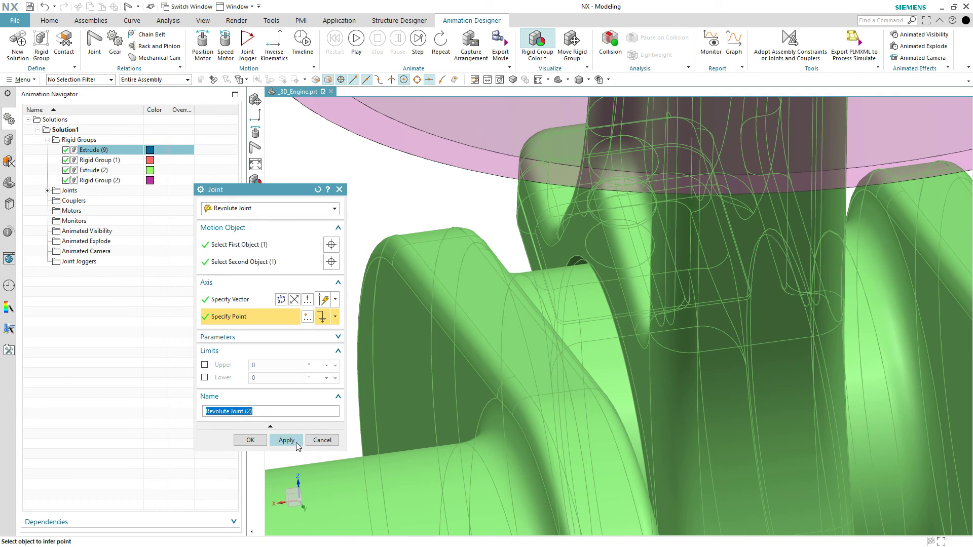
pyautogui.click(286, 441)
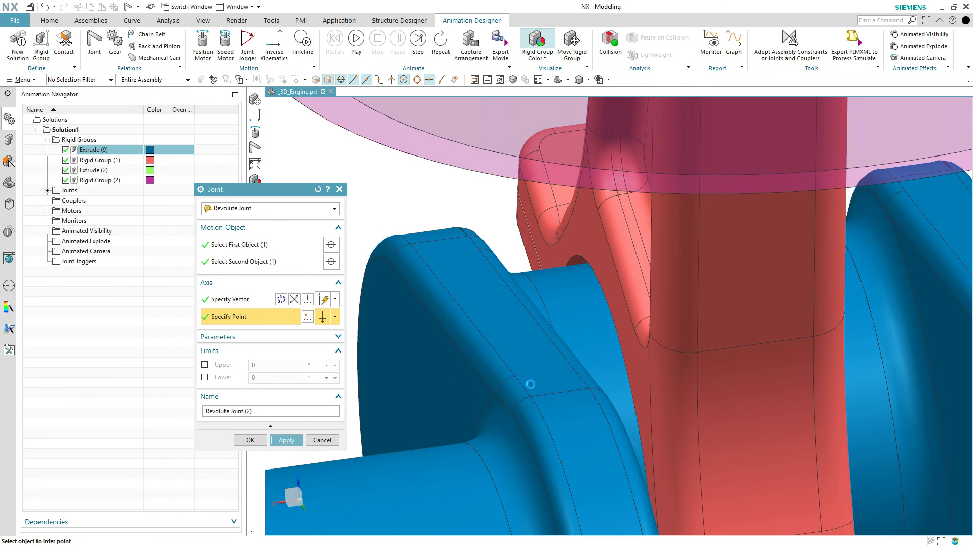
pyautogui.scroll(-6, 527, 375)
pyautogui.scroll(2, 375, 435)
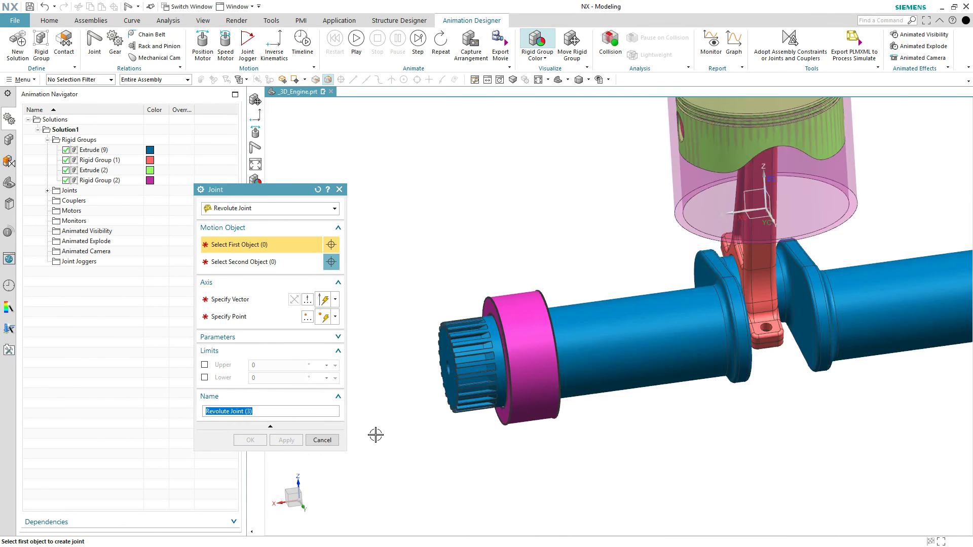
# Step: Select the pink collar, then the crankshaft, with the shaft's cylindrical face as the axis
pyautogui.scroll(2, 375, 435)
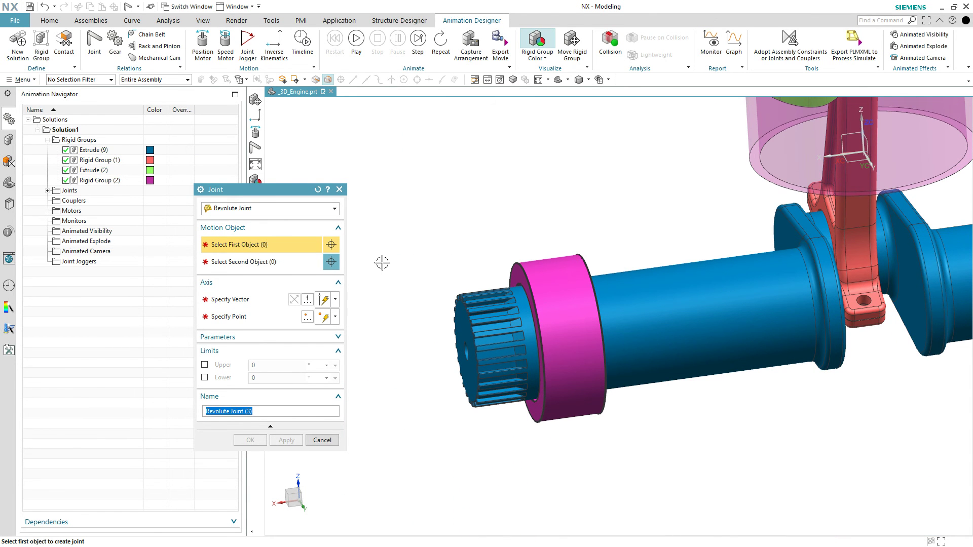
pyautogui.click(553, 276)
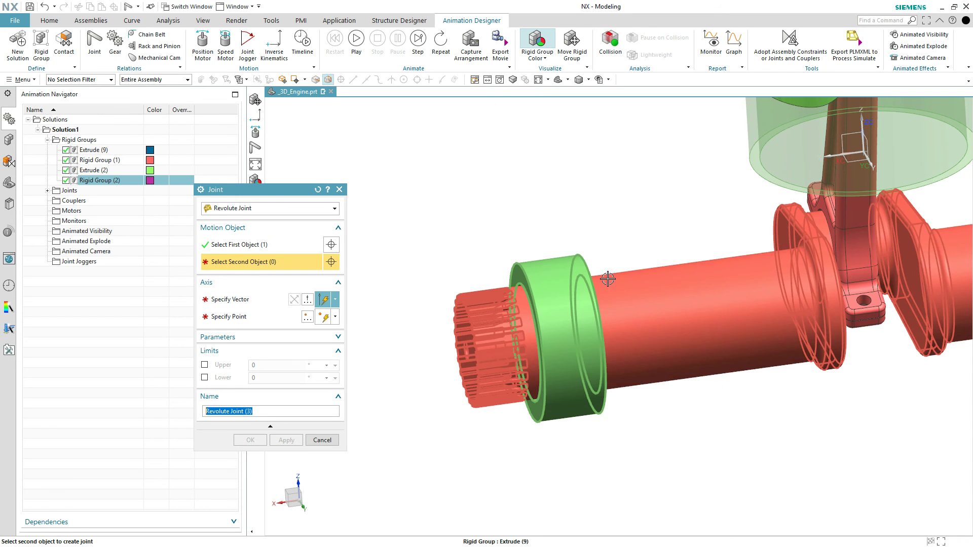
pyautogui.click(637, 287)
pyautogui.click(691, 307)
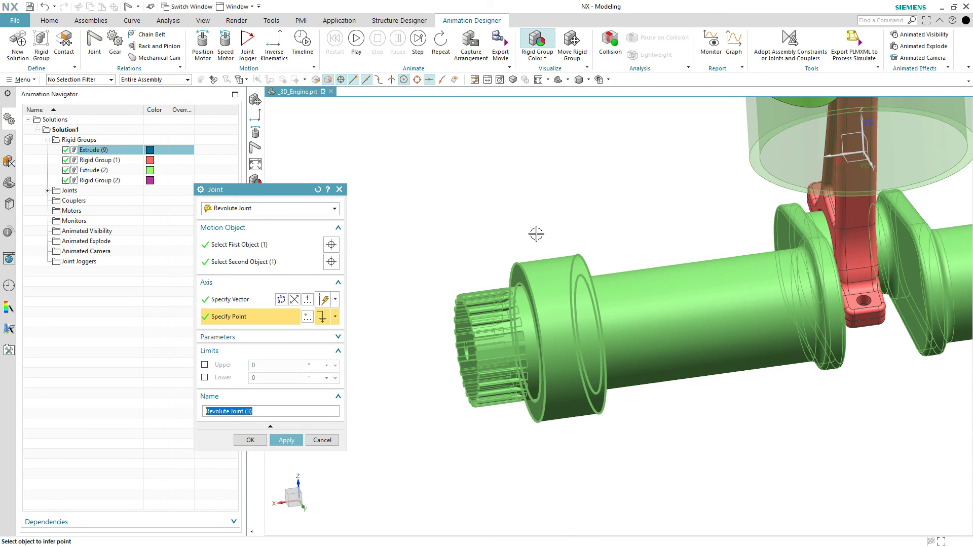
# Step: Review the objects, axis and point, then create Revolute Joint (3) and close
pyautogui.click(263, 245)
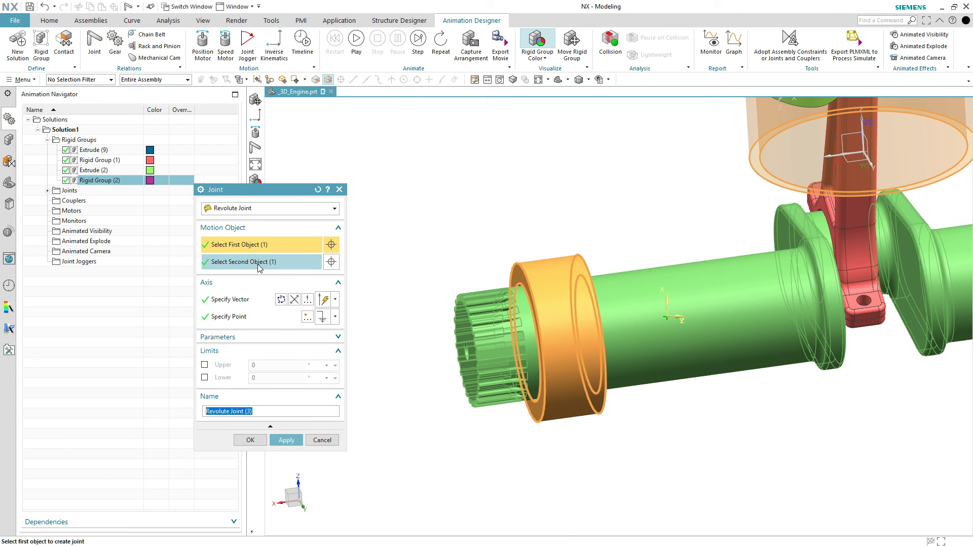
pyautogui.click(258, 263)
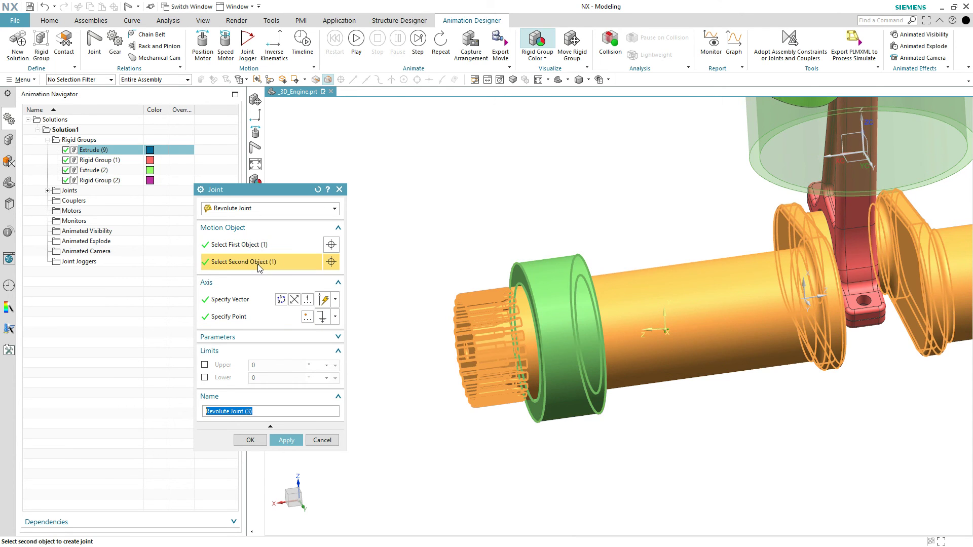
pyautogui.click(249, 301)
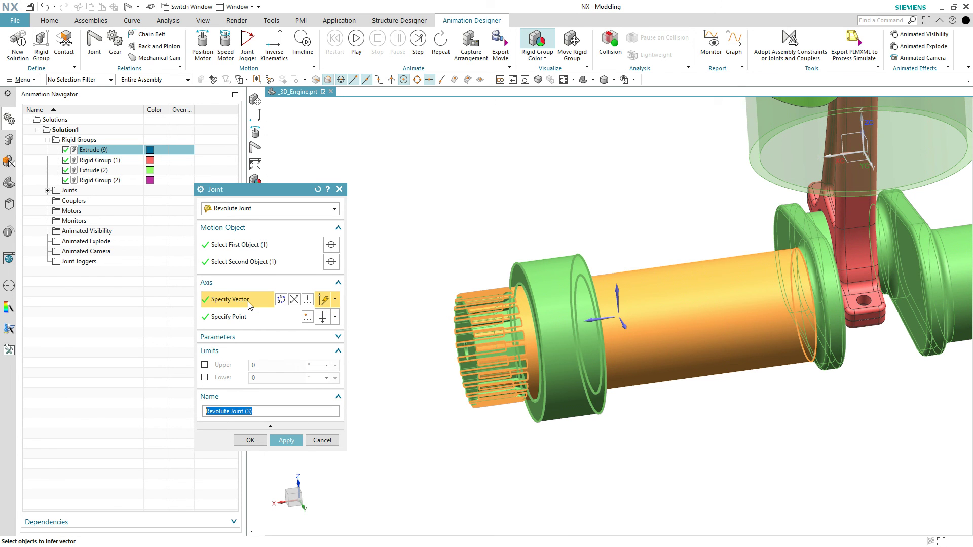
pyautogui.click(243, 318)
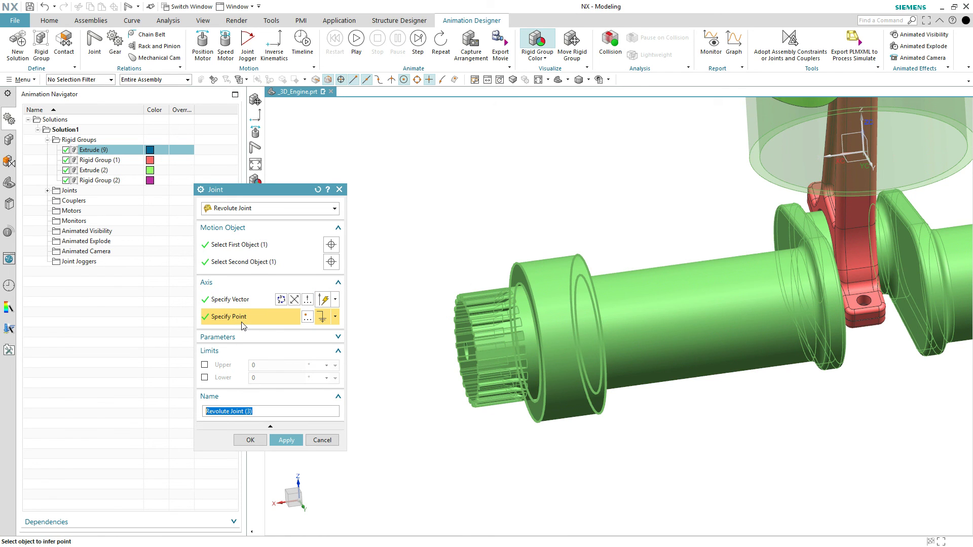
pyautogui.click(250, 440)
pyautogui.scroll(-5, 411, 285)
pyautogui.scroll(3, 374, 127)
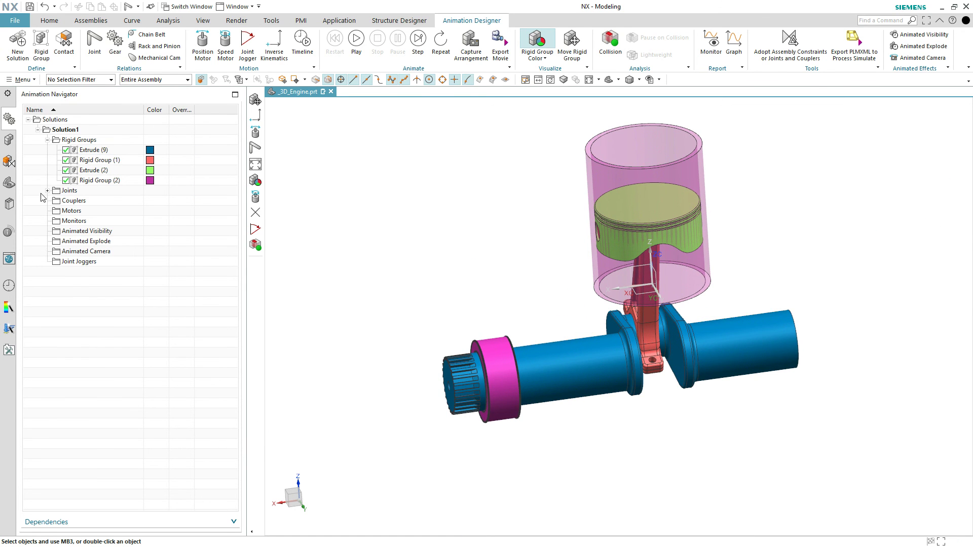
# Step: Expand the Joints folder and inspect the Slider Joint (1) axis on the model
pyautogui.click(47, 190)
pyautogui.click(103, 211)
pyautogui.moveTo(365, 191); pyautogui.dragTo(390, 180, button='middle')
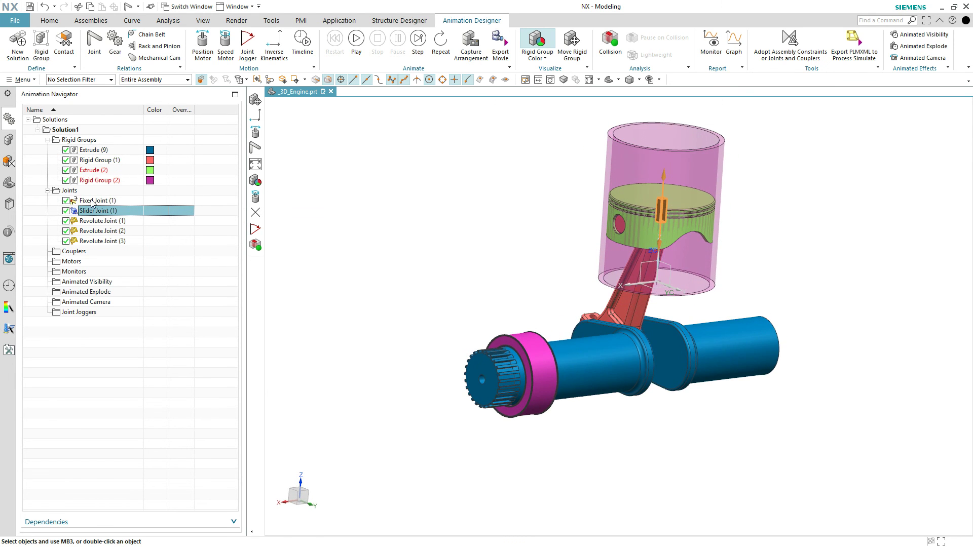
# Step: Show all joints in the 3D graphics window and orbit to view the symbols
pyautogui.click(79, 191)
pyautogui.rightClick(80, 191)
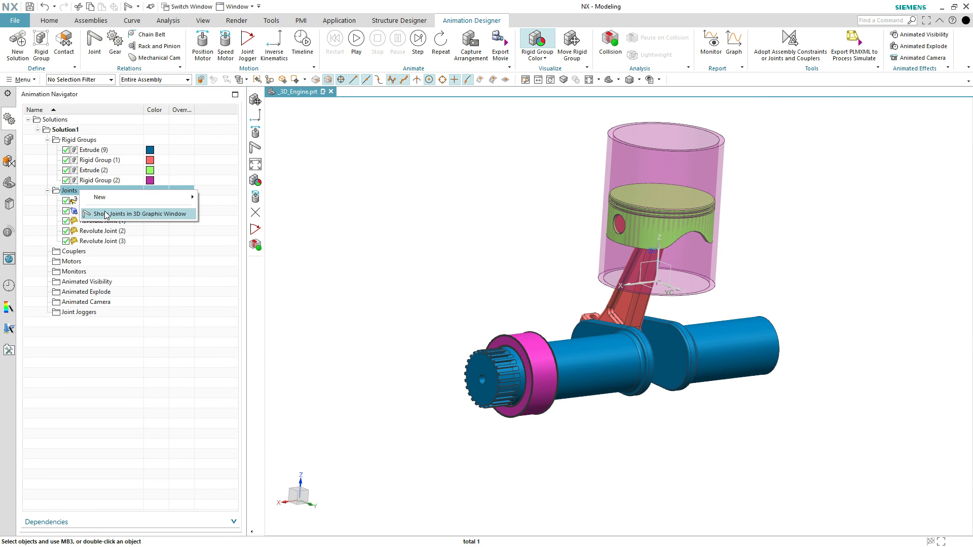
pyautogui.click(112, 208)
pyautogui.moveTo(419, 198)
pyautogui.mouseDown(button='middle')
pyautogui.moveTo(311, 208)
pyautogui.moveTo(434, 200)
pyautogui.moveTo(426, 213)
pyautogui.moveTo(409, 200)
pyautogui.mouseUp(button='middle')
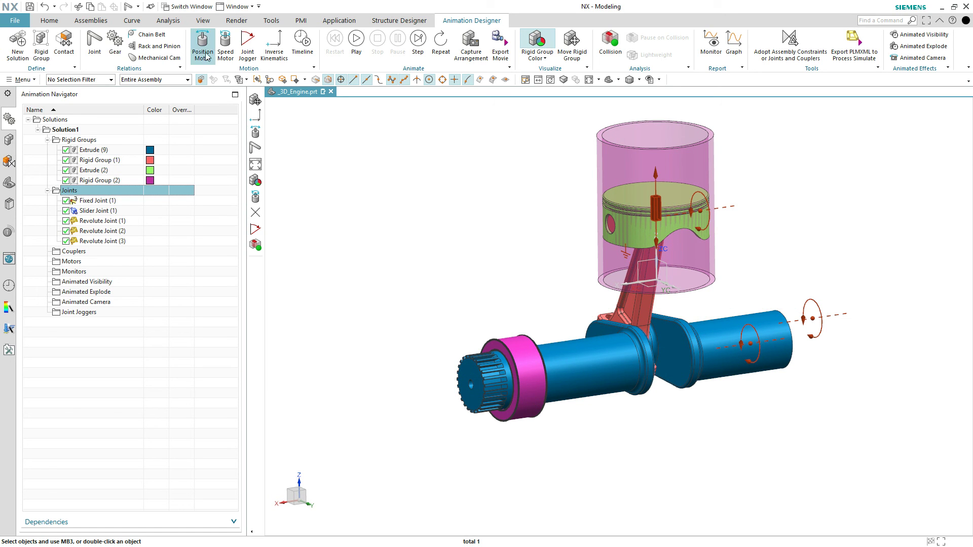
# Step: Add Speed Motor (1) driving Revolute Joint (3) at 200 °/s
pyautogui.click(226, 46)
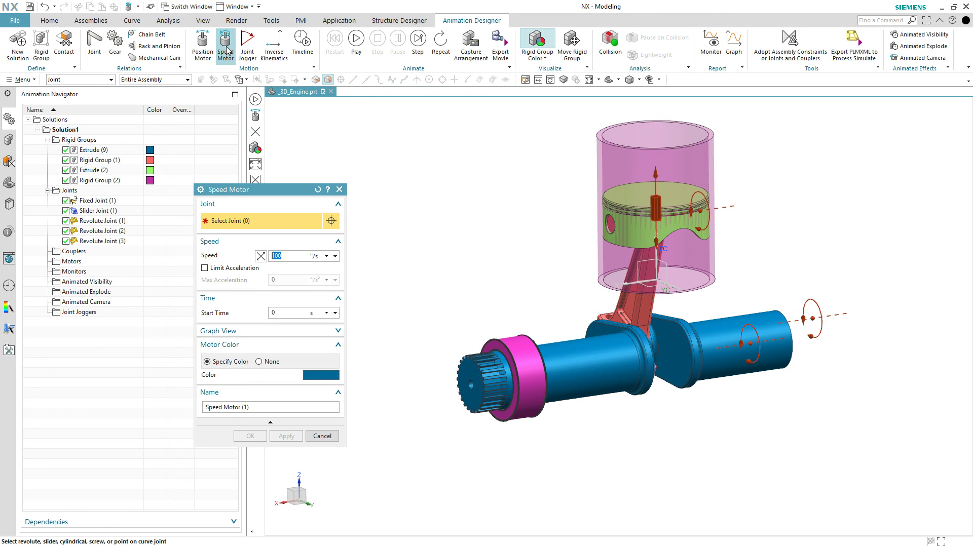
pyautogui.click(740, 346)
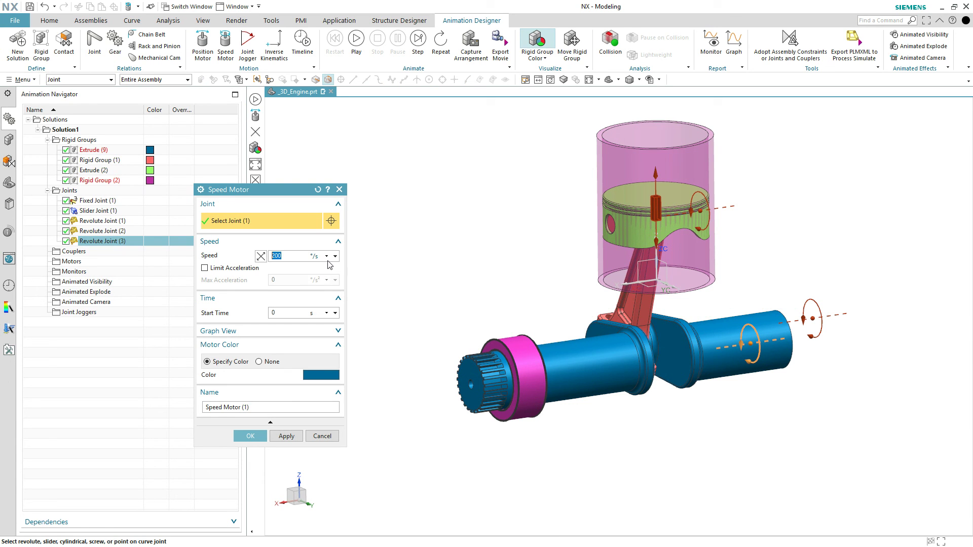
pyautogui.click(251, 437)
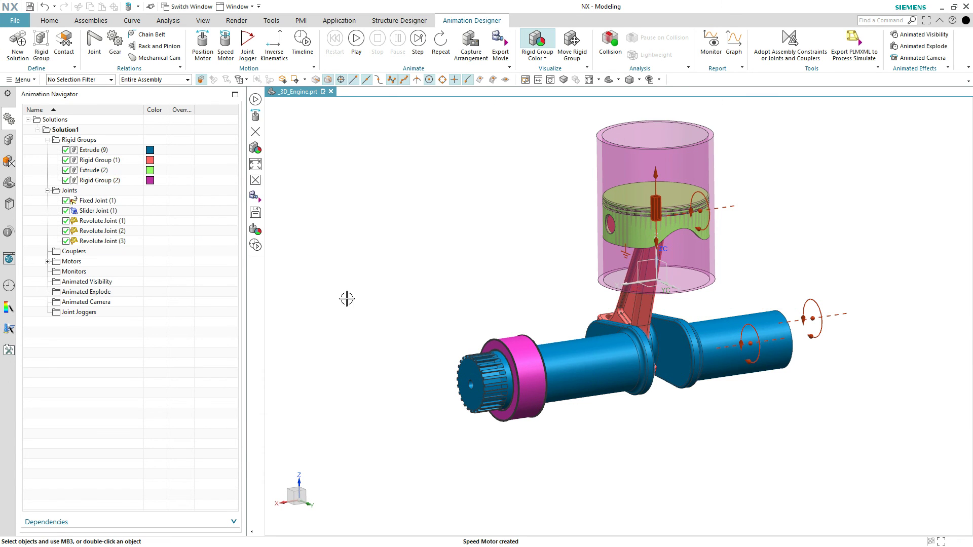
# Step: Play the Animation Designer animation so the crankshaft turns and drives the piston in the cylinder
pyautogui.click(356, 39)
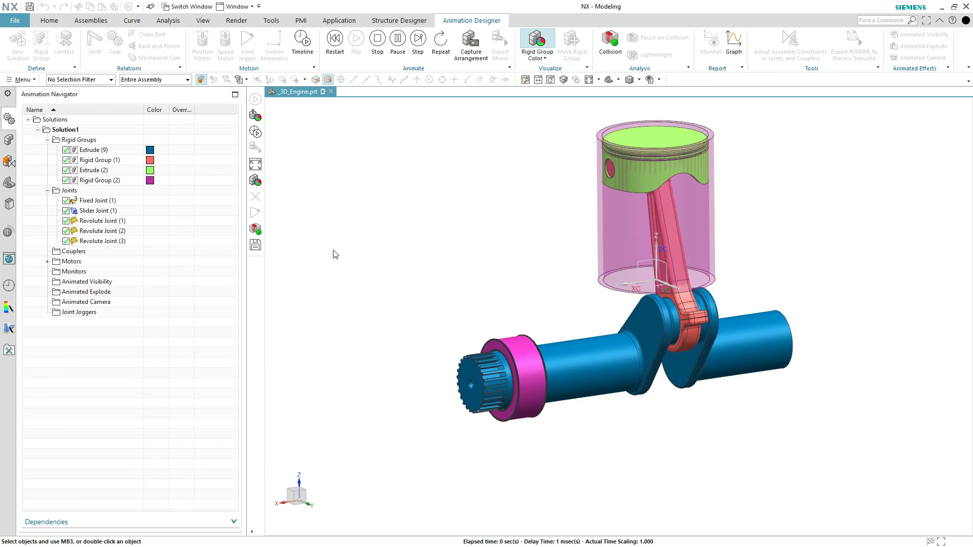